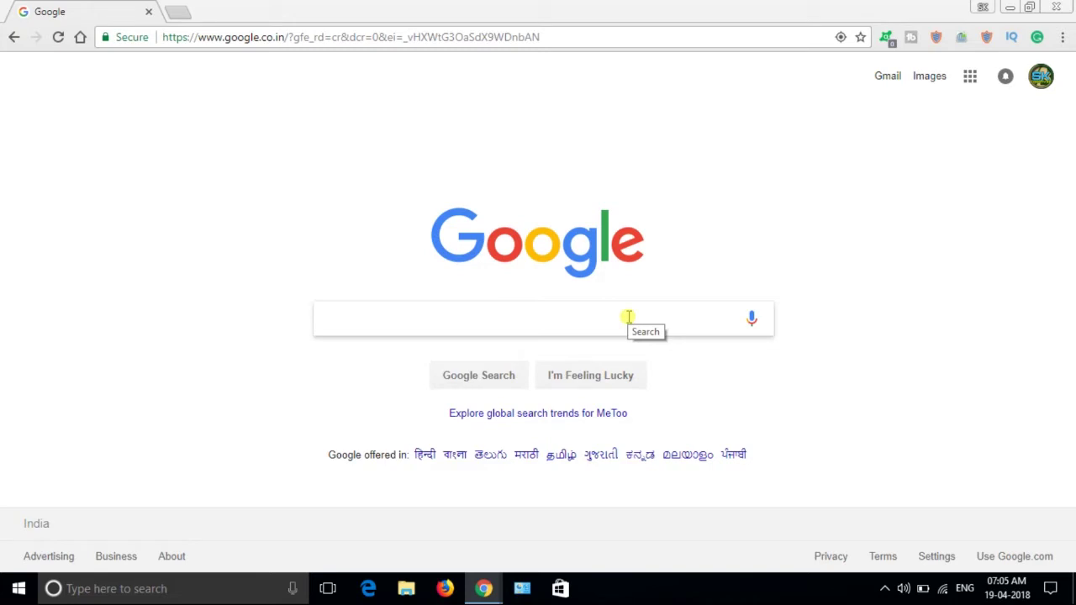
Run a Google search for 'epfo'
click(627, 317)
text(epfo)
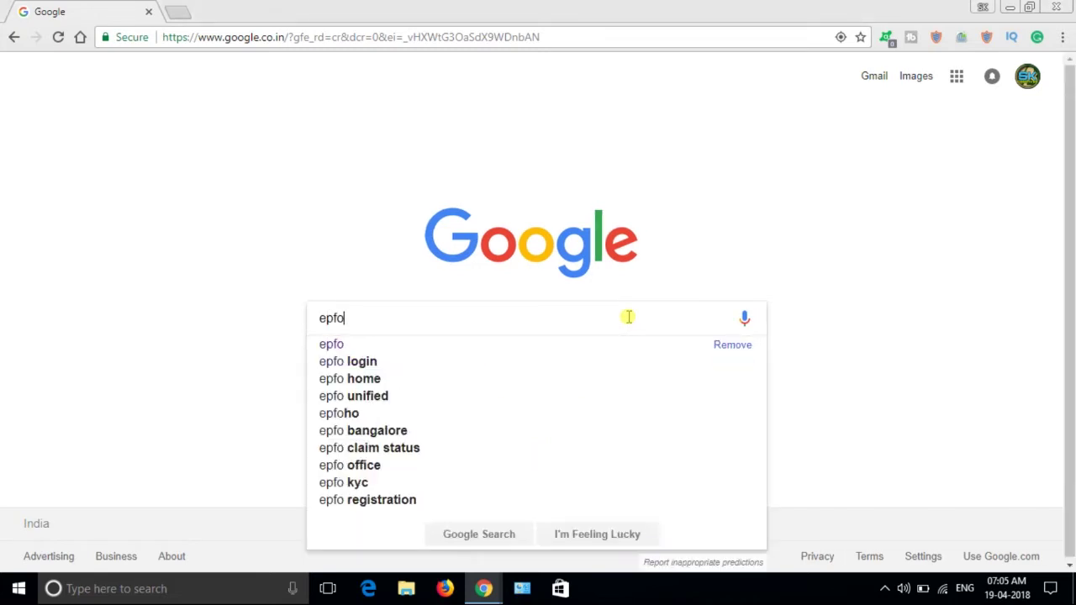
key(Return)
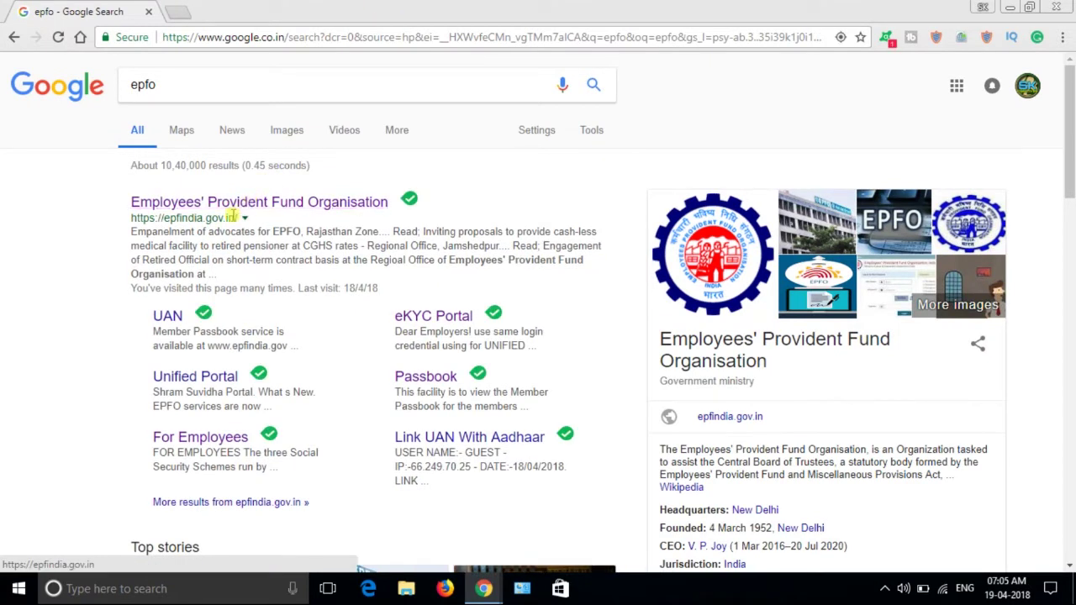
Open epfindia.gov.in and go through Our Services > For Employees to Member UAN/Online Service (OCS/OTCP)
click(252, 205)
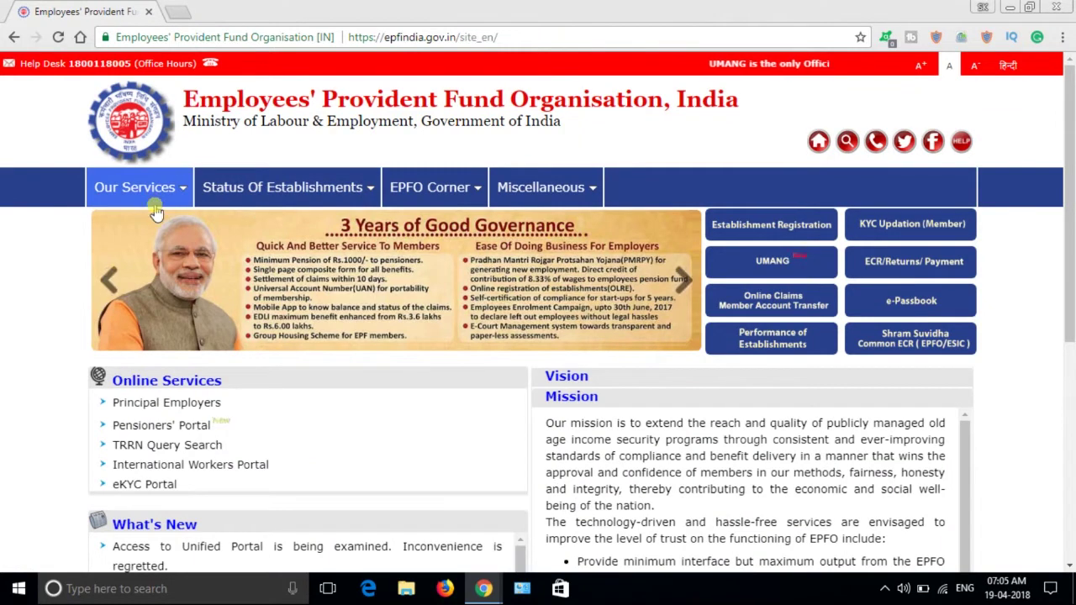
mouse_move(154, 196)
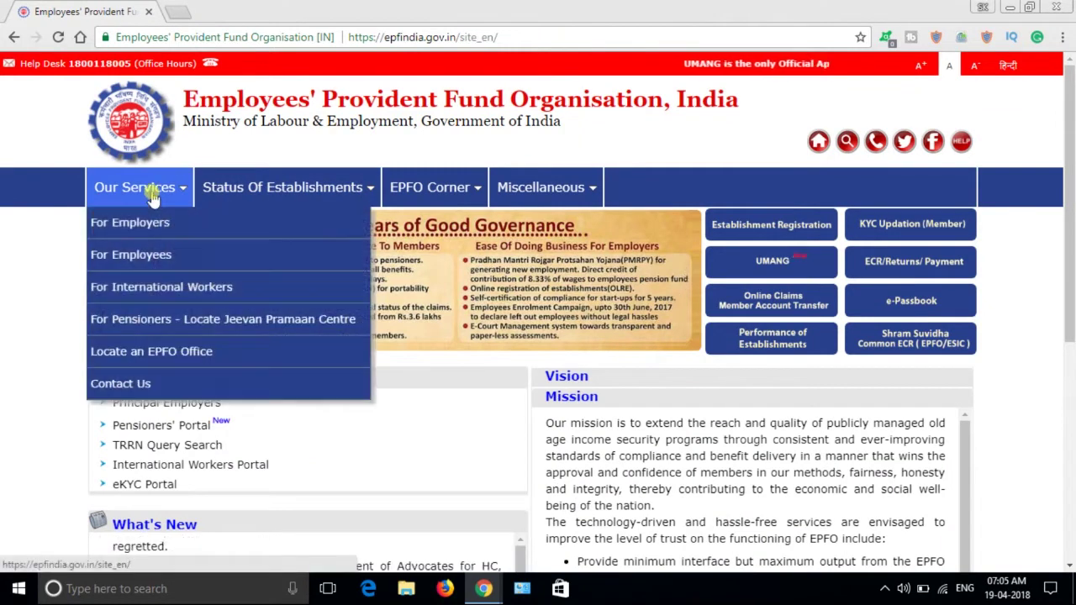
click(187, 256)
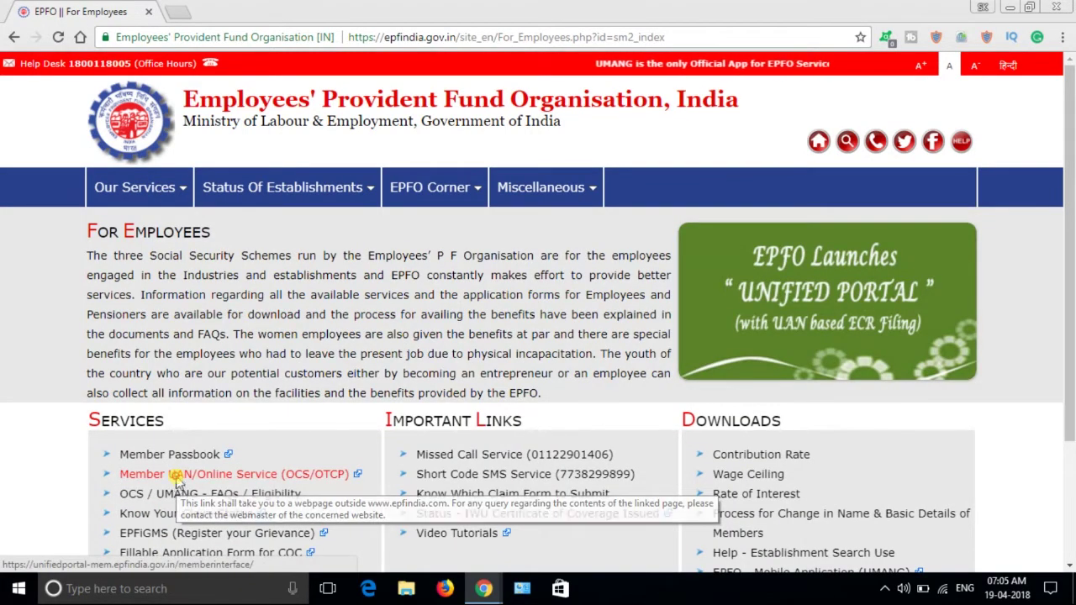
click(177, 475)
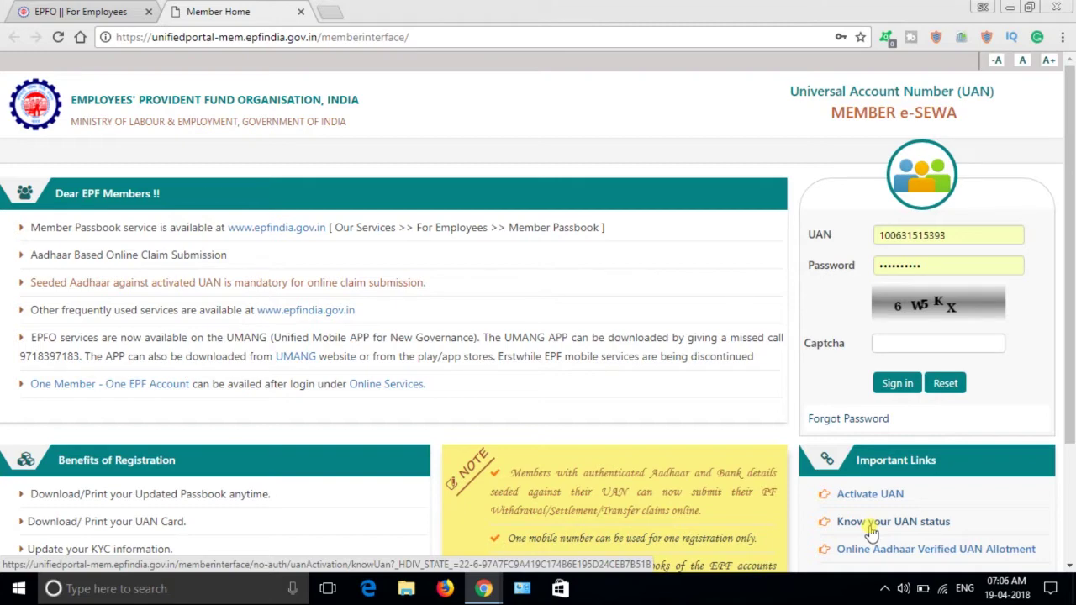
Open 'Know your UAN status' from the portal's Important Links
click(870, 528)
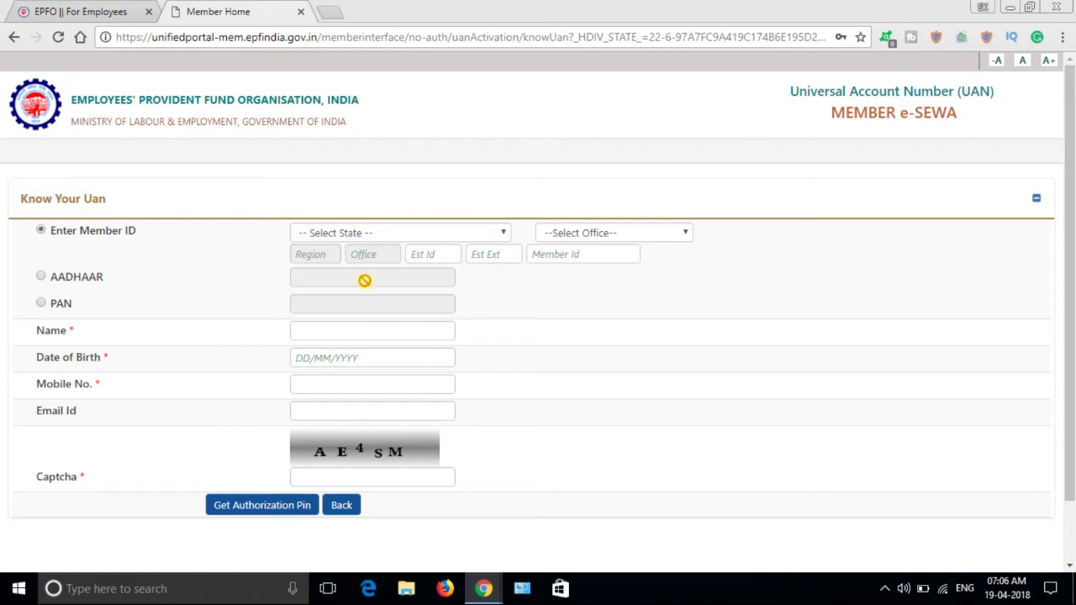
Go back to the member portal home and open the Activate UAN form from Important Links
click(15, 39)
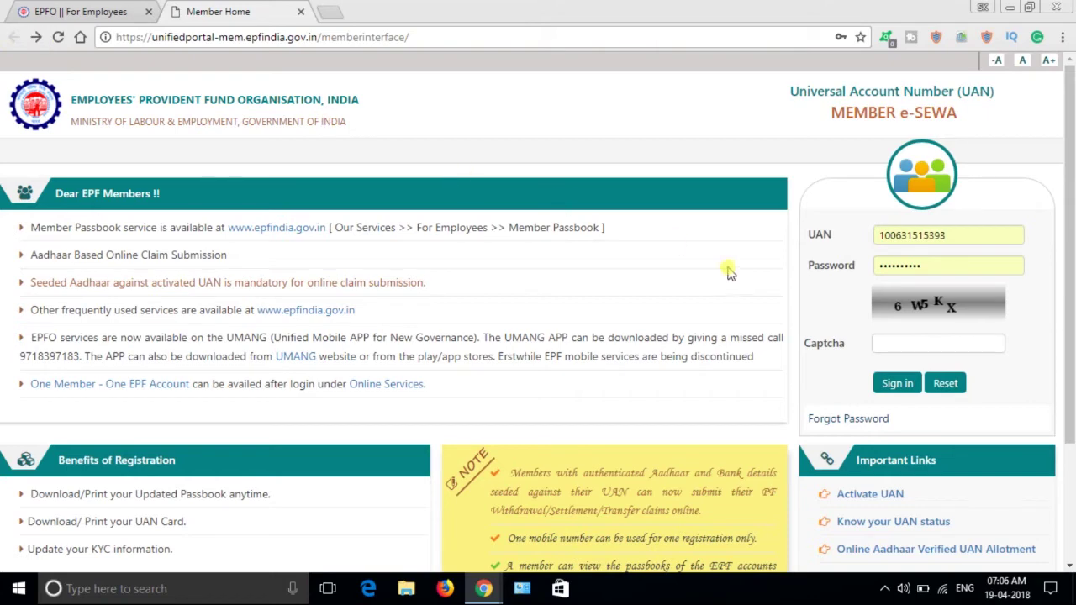
click(898, 497)
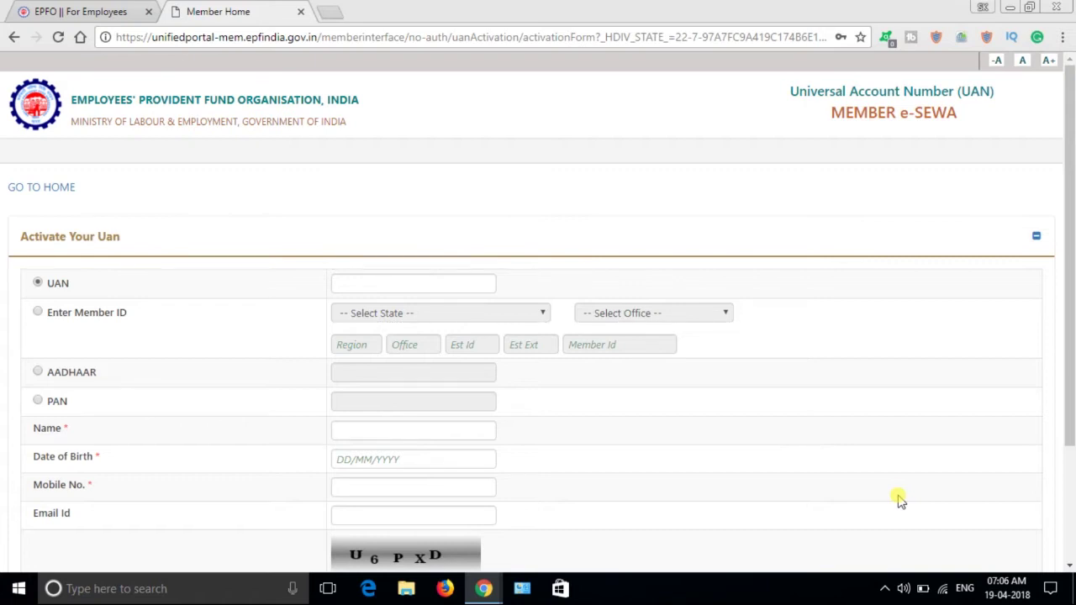
click(1068, 309)
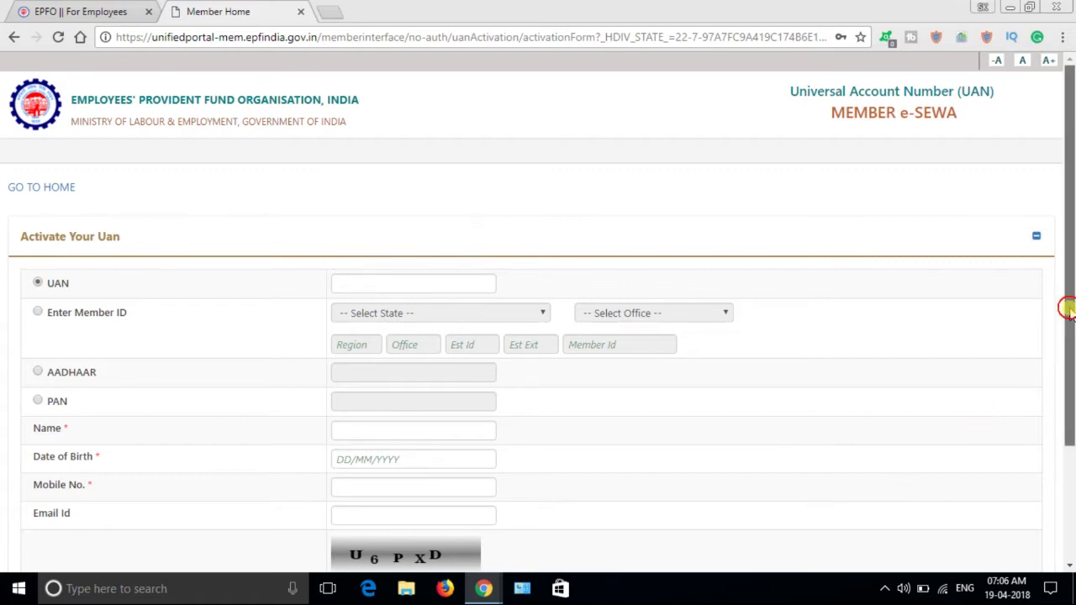
drag(1067, 309, 1067, 329)
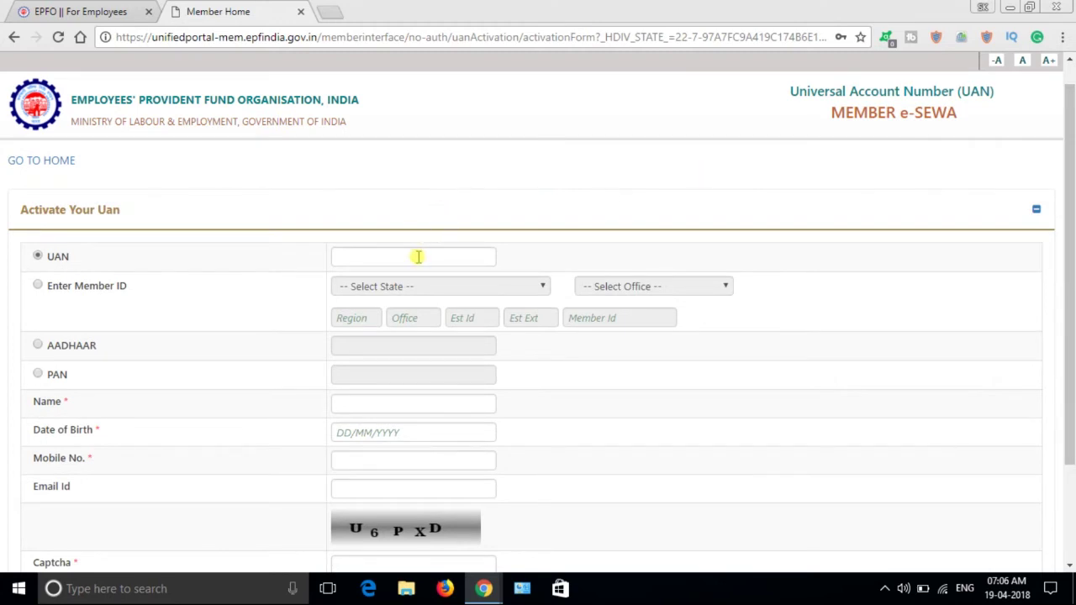
Identify by Member ID with state KARNATAKA and office K R PURAM (WHITEFIELD), prefilling PY/KRP
click(37, 286)
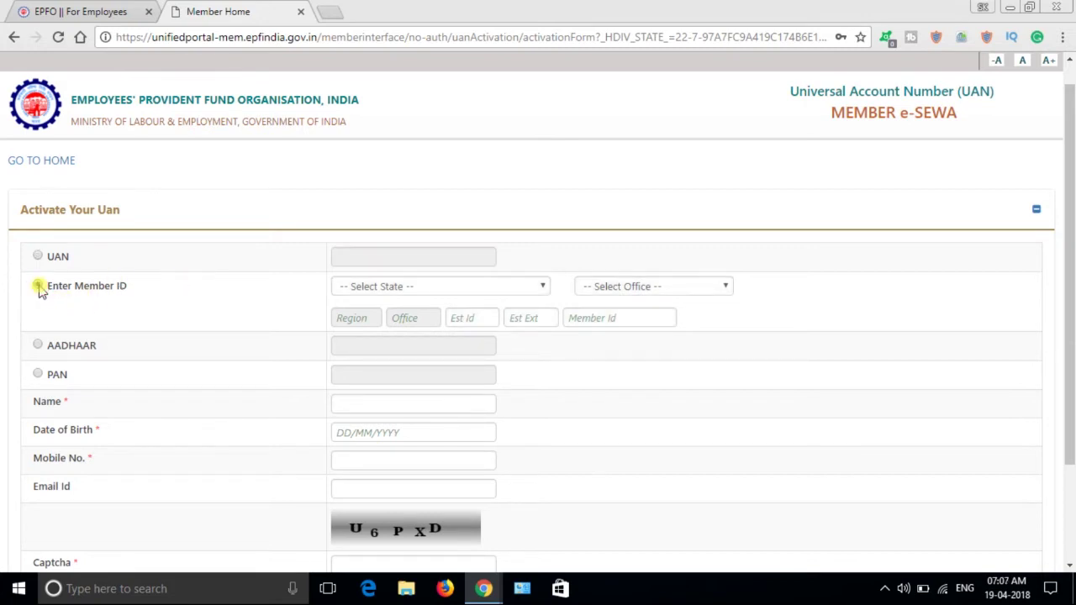
click(416, 290)
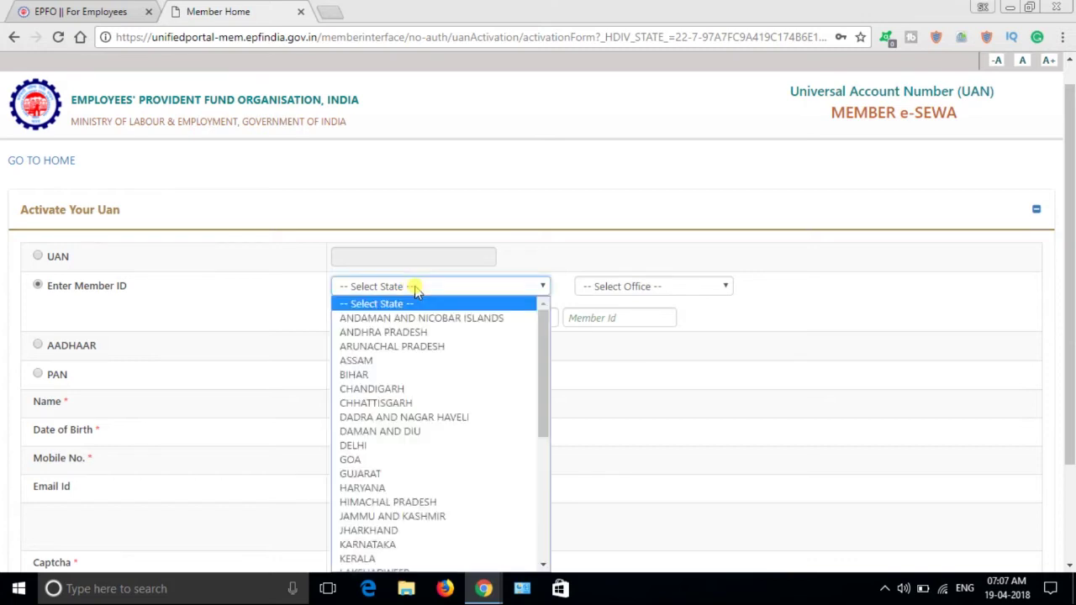
click(643, 287)
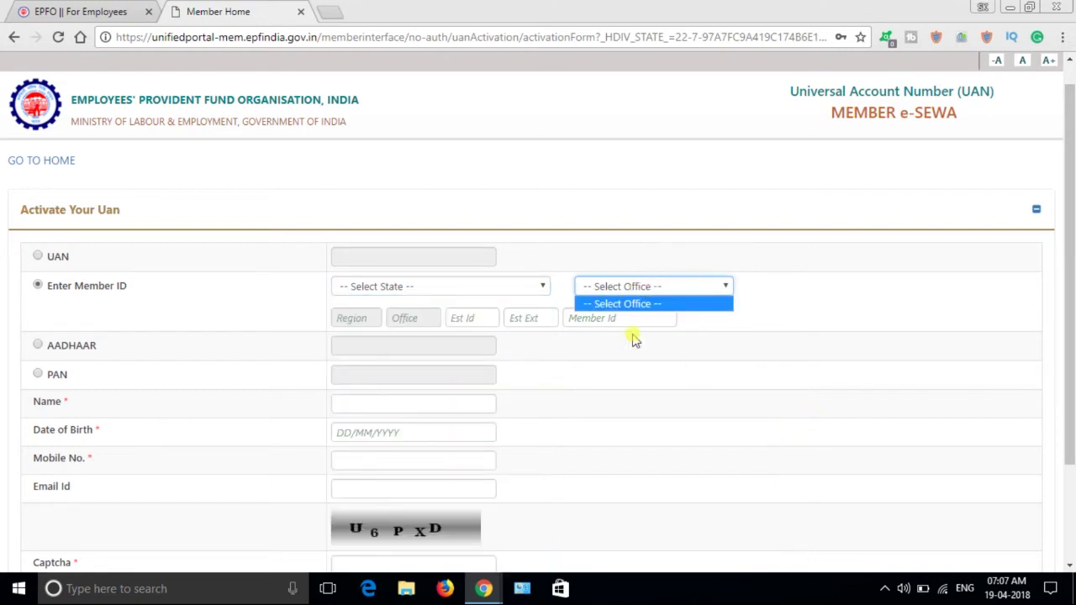
click(416, 286)
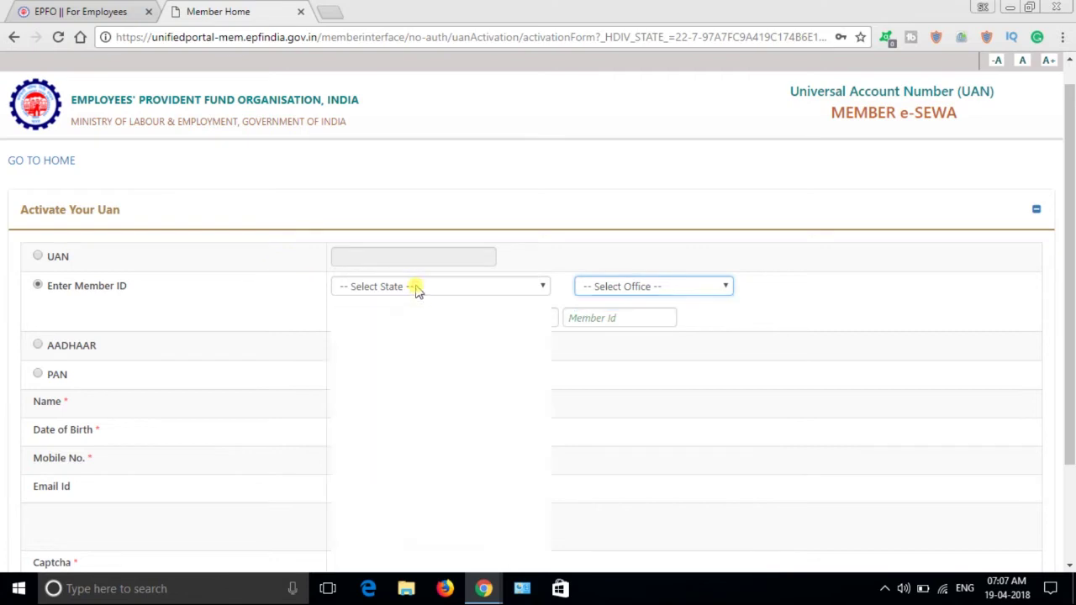
key(k)
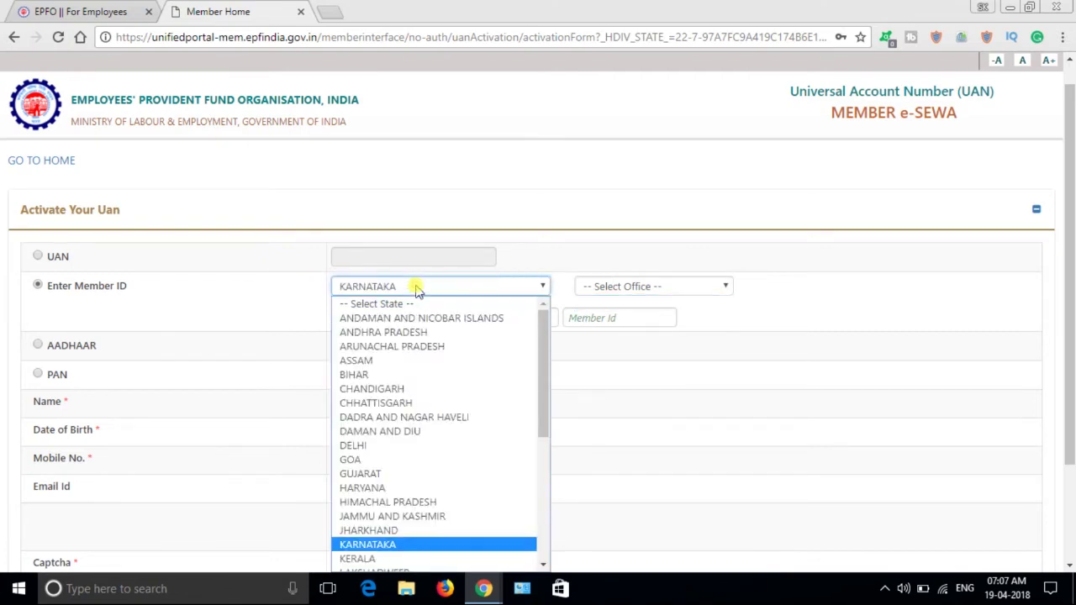
click(395, 544)
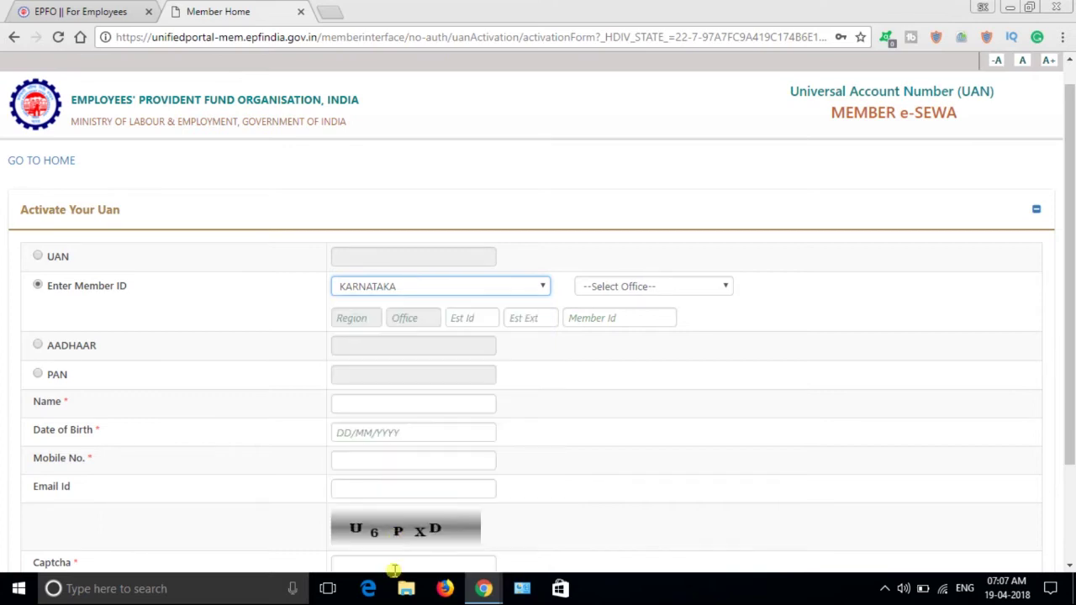
click(629, 285)
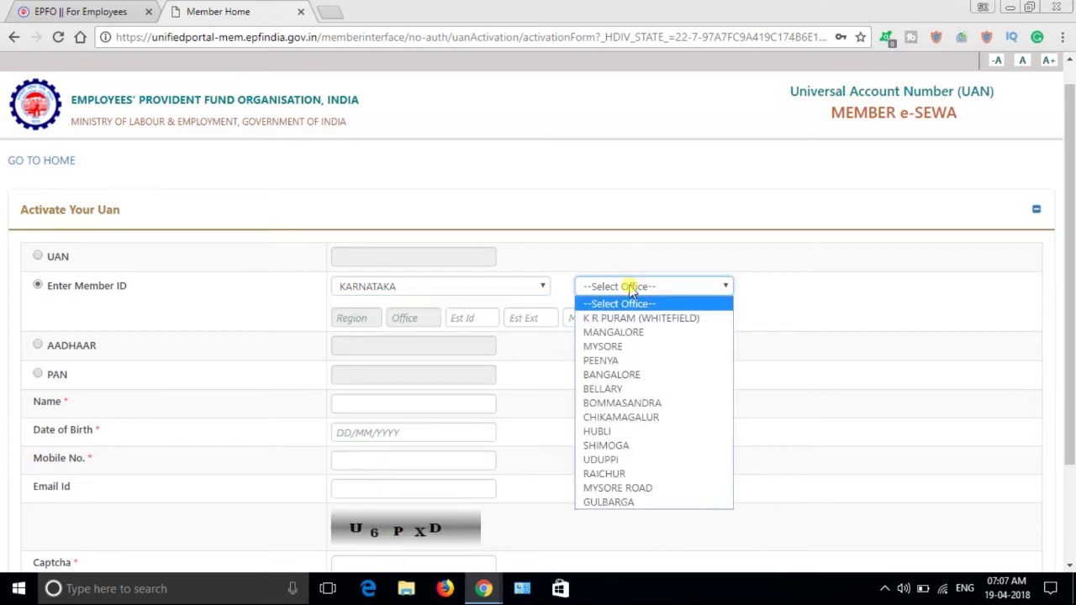
click(630, 318)
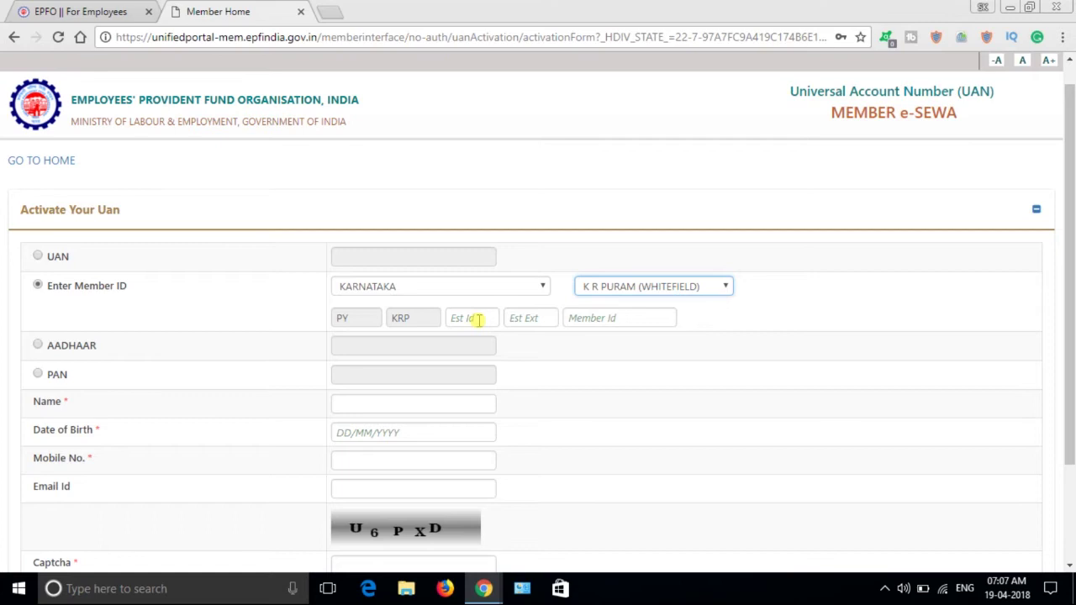
Enter 000 as the Member ID's Est Ext and move to the Member Id box
click(538, 320)
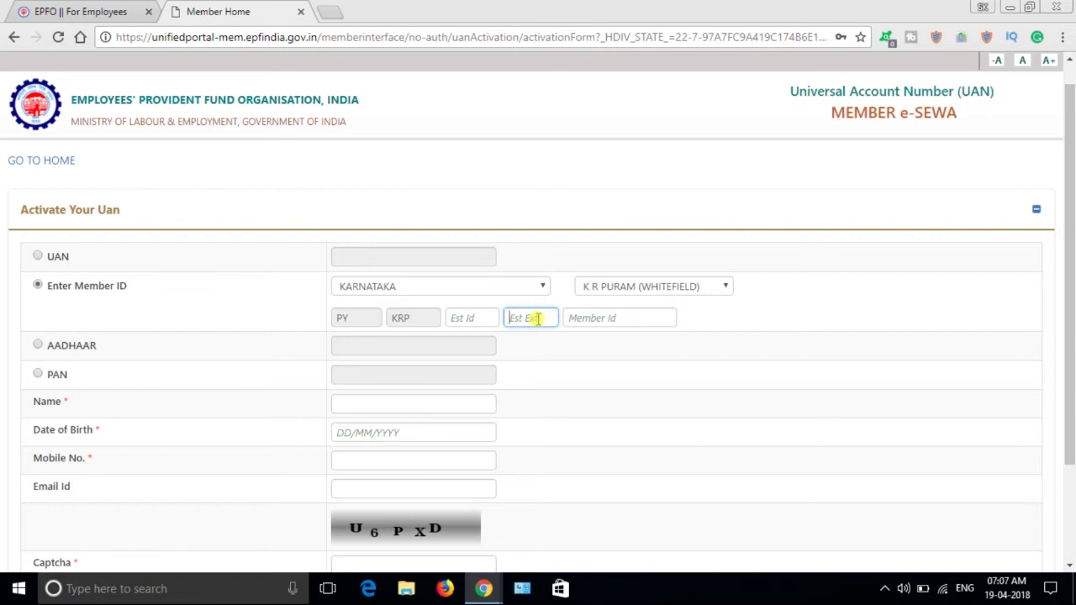
text(000)
click(587, 320)
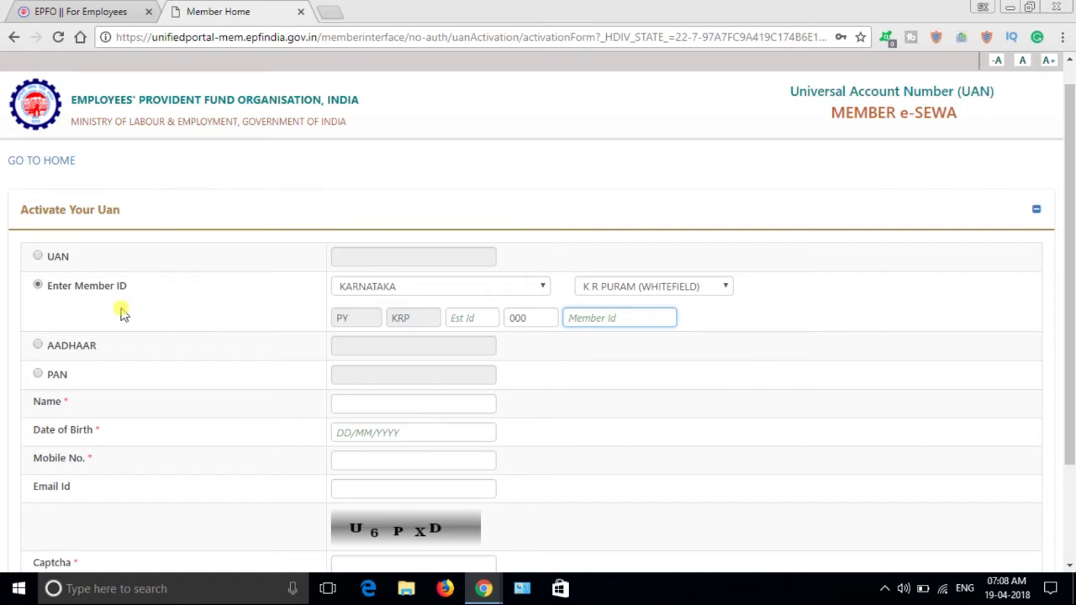
Try the AADHAAR and PAN ID options, then settle on UAN, clearing the Member ID entries
click(38, 345)
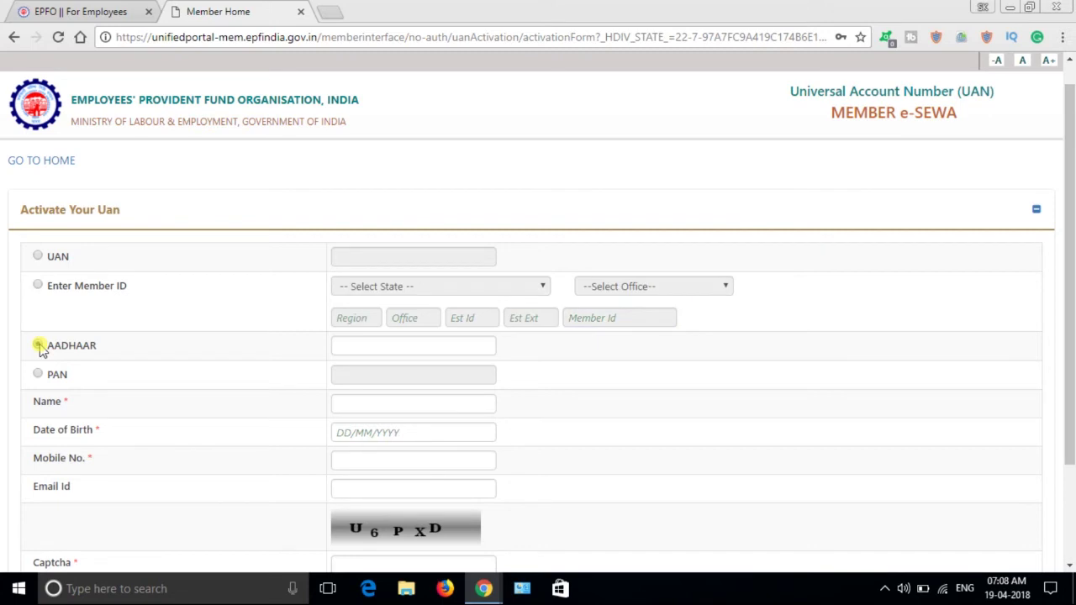
click(344, 343)
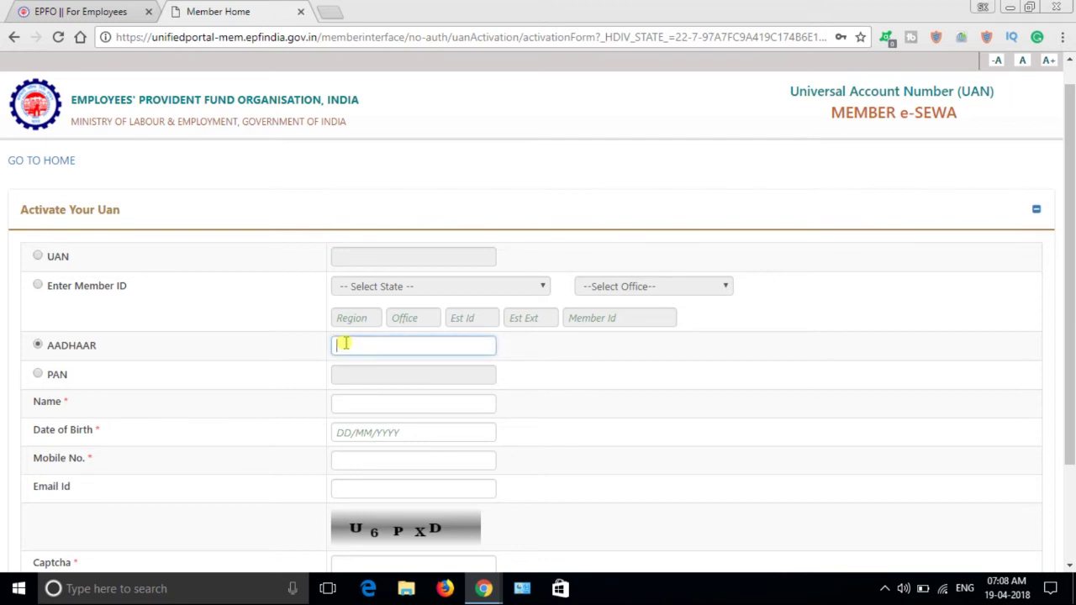
click(39, 375)
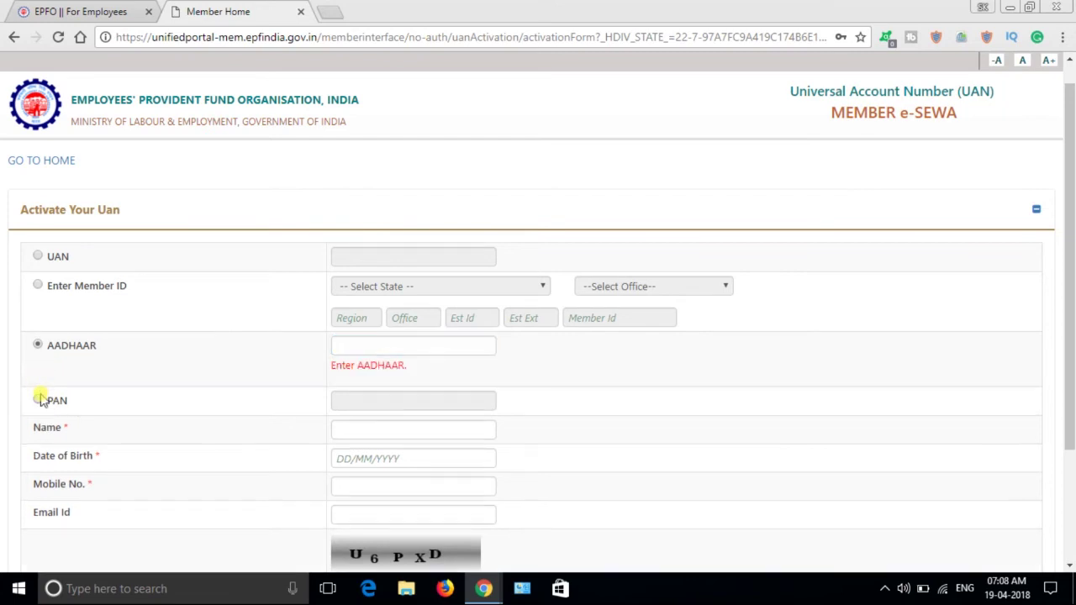
click(40, 402)
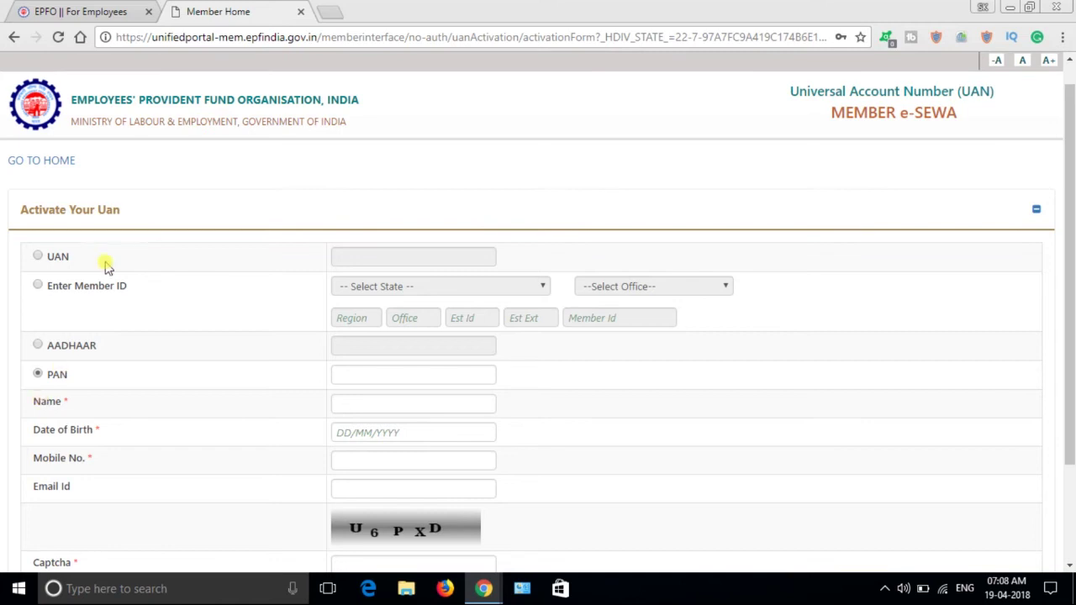
click(38, 258)
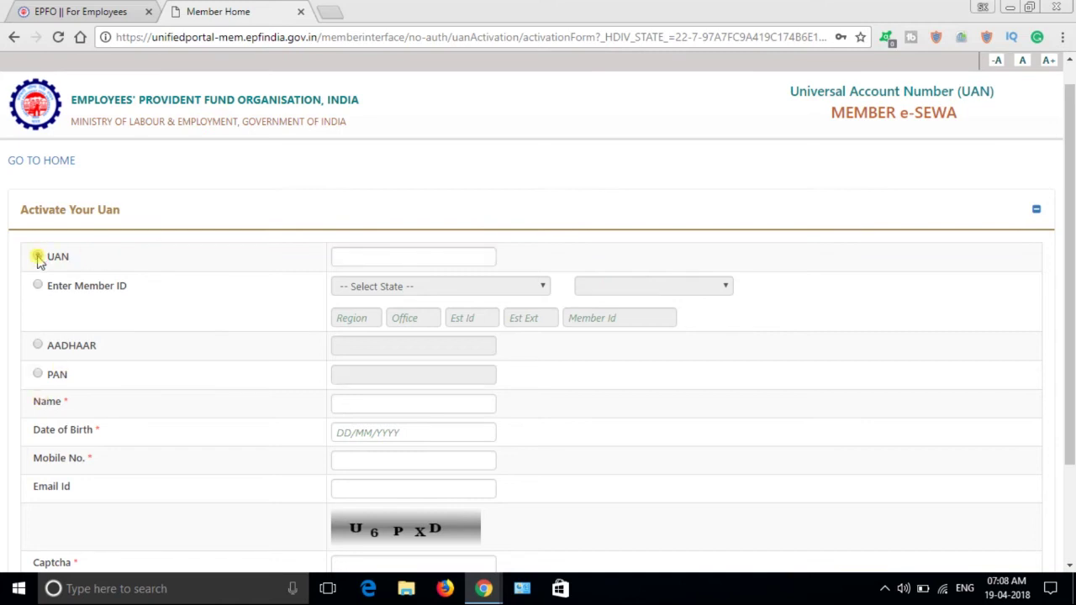
click(412, 259)
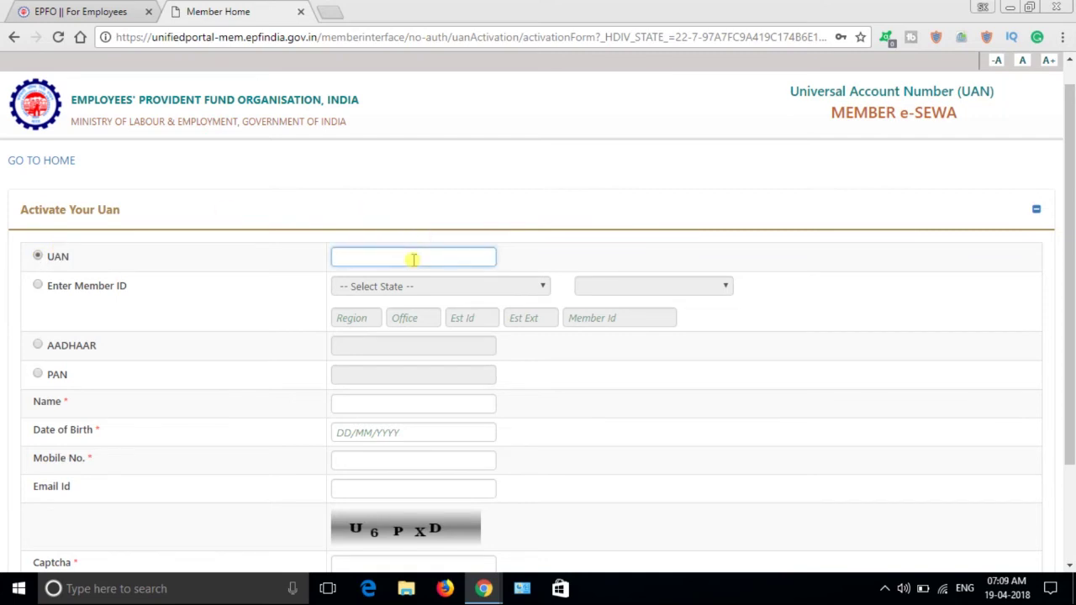
Step through the Name, Date of Birth and Mobile No. fields, leaving Name empty
click(384, 405)
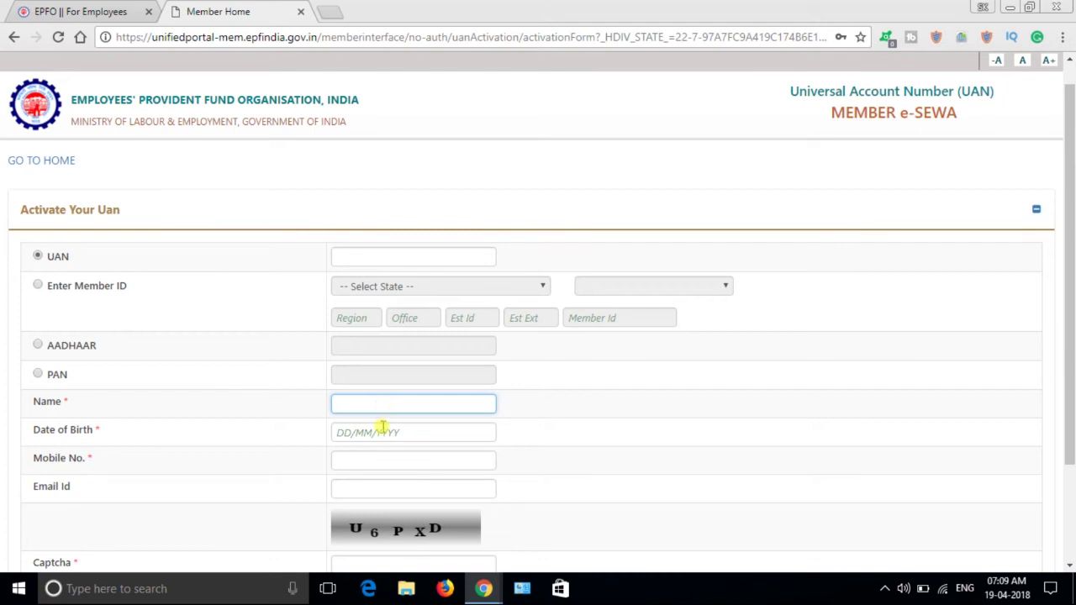
click(381, 431)
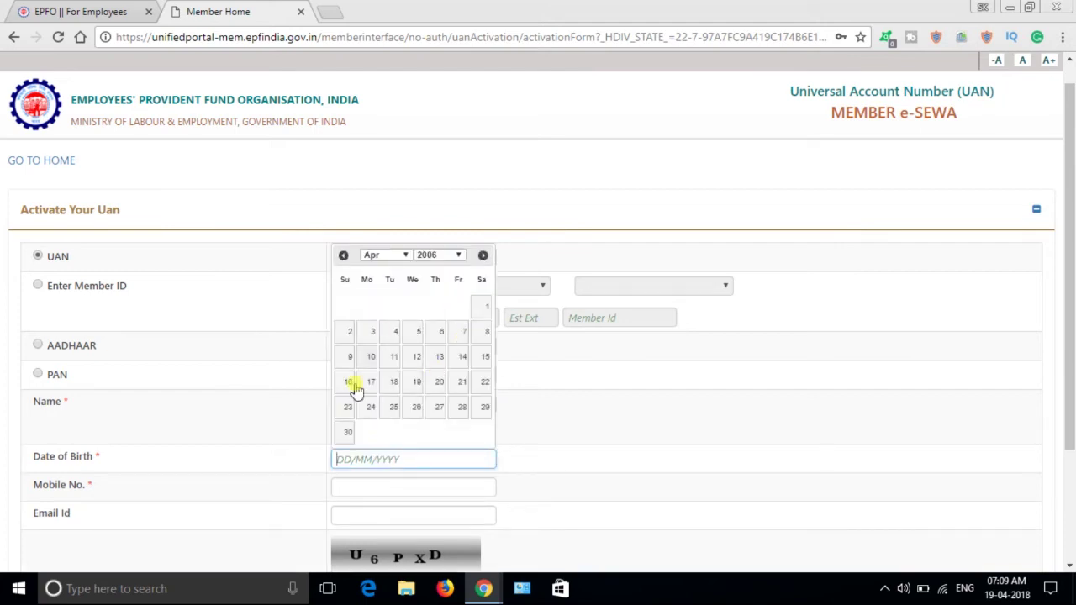
click(382, 492)
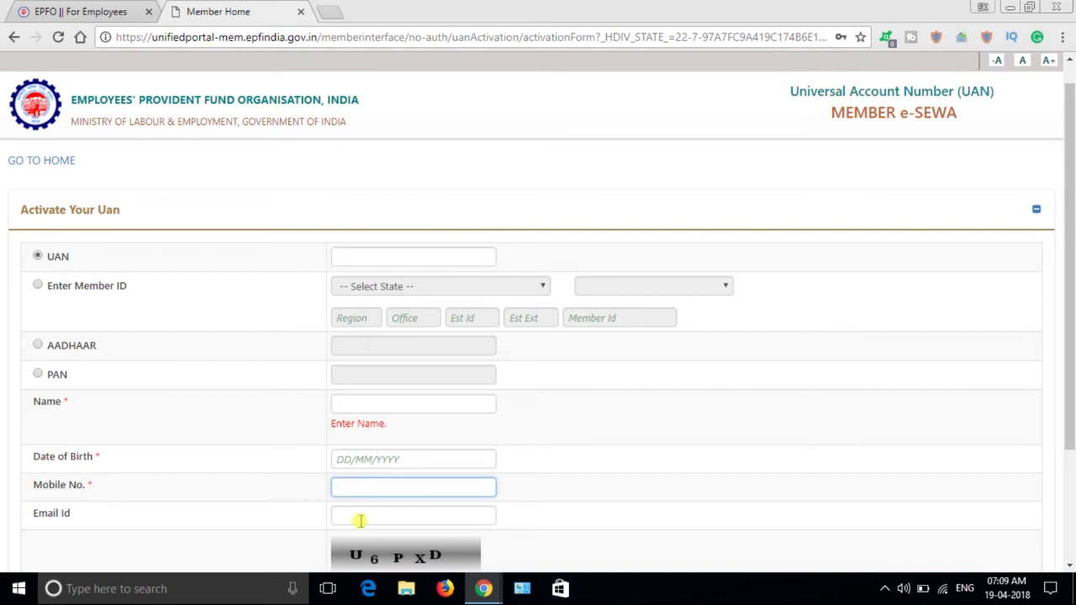
Move past Email Id down to the Captcha box, leaving Mobile No. empty
click(359, 520)
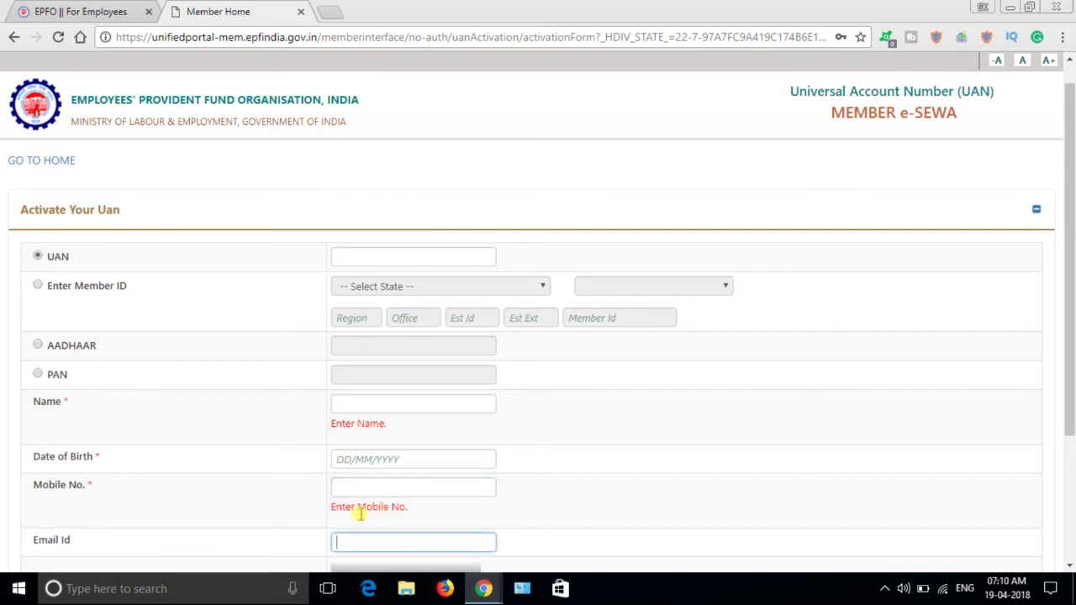
drag(1070, 267, 1071, 385)
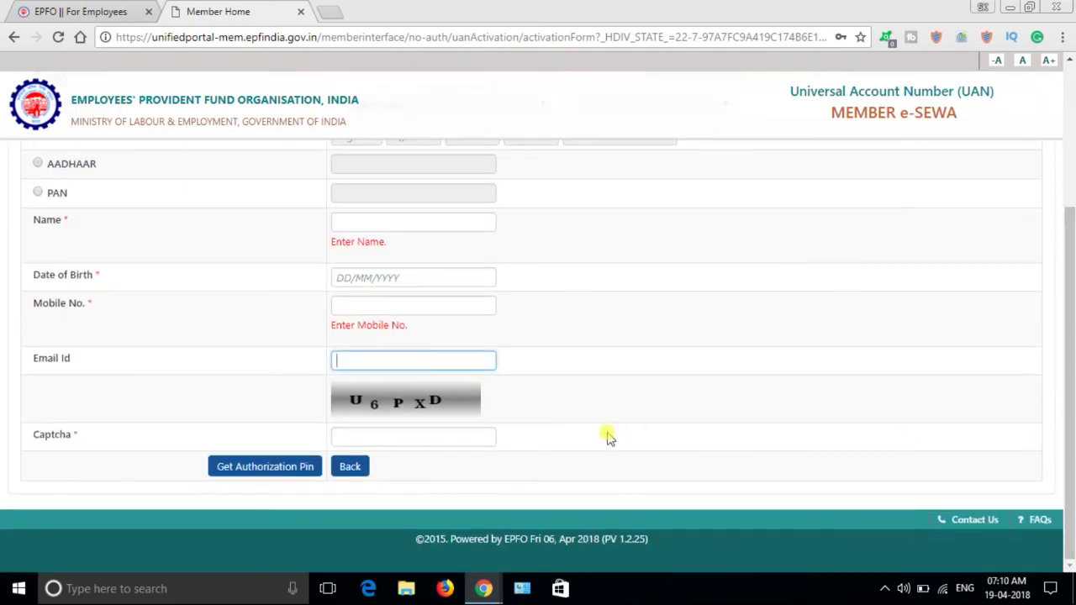
click(418, 437)
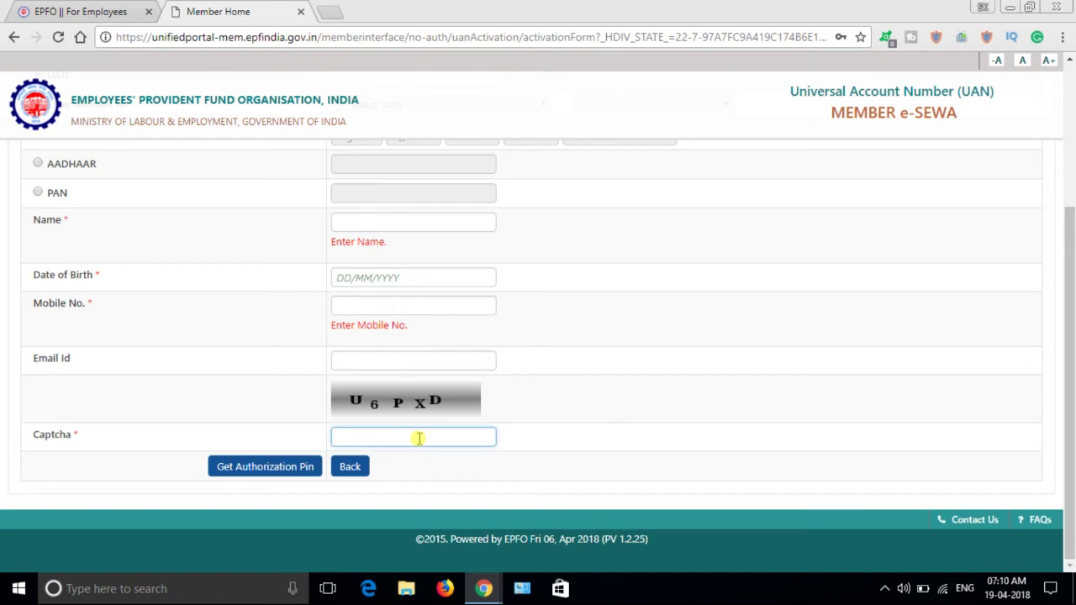